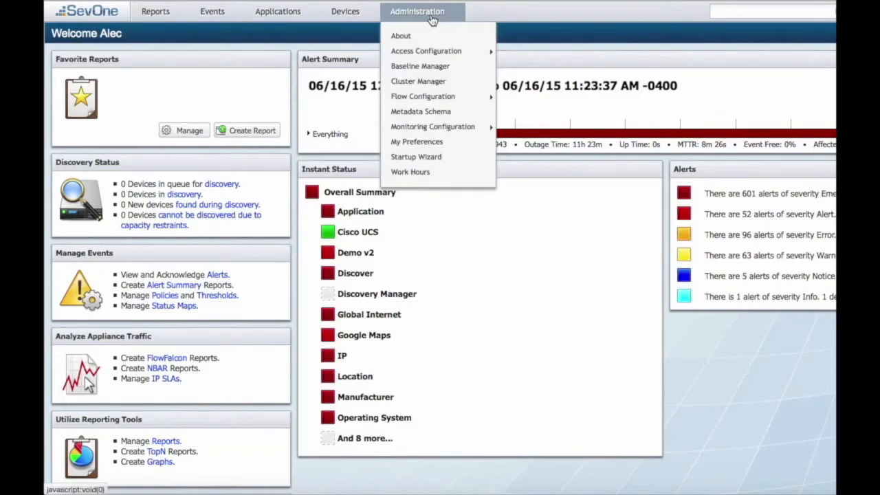
# Open the WMI Proxies section of the cluster settings in Cluster Manager
pyautogui.click(418, 82)
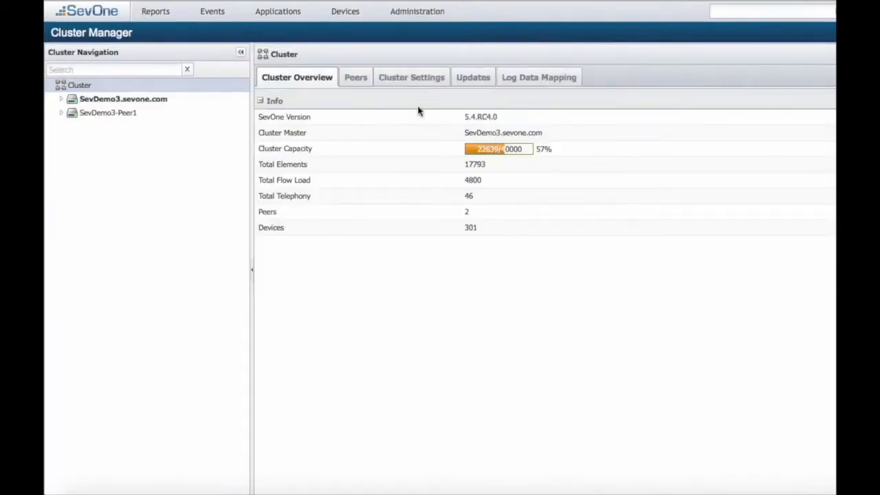
pyautogui.click(428, 85)
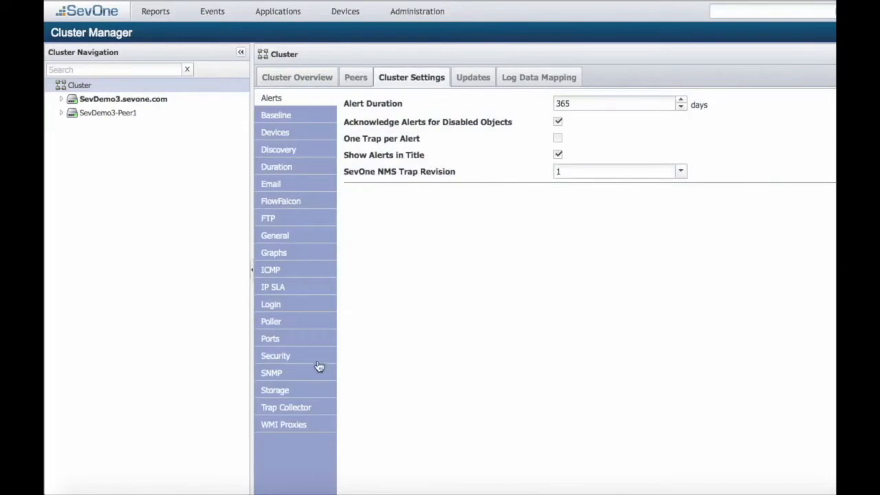
pyautogui.click(294, 425)
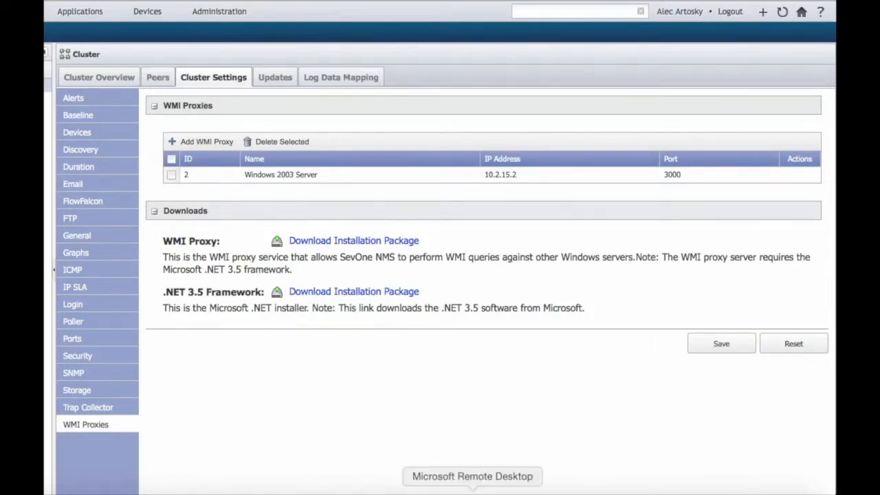
# Switch to the Microsoft Remote Desktop session and show the local services list in Component Services, with its window maximized
pyautogui.click(482, 492)
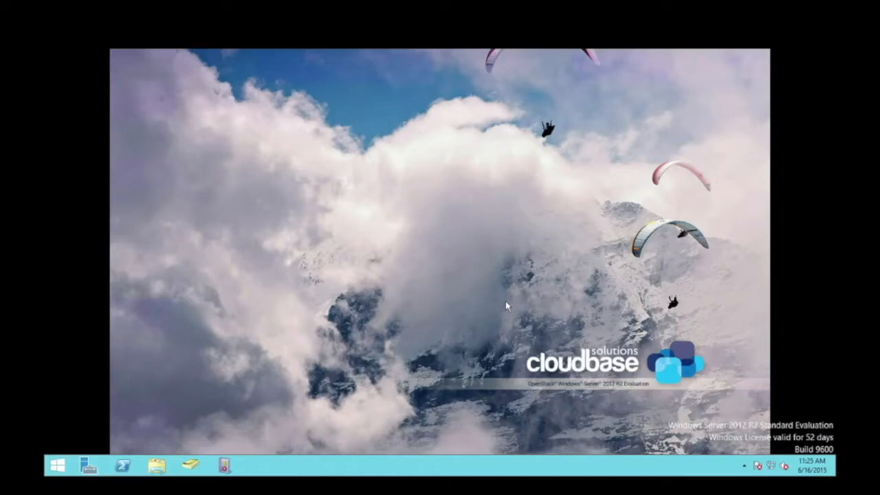
pyautogui.click(57, 465)
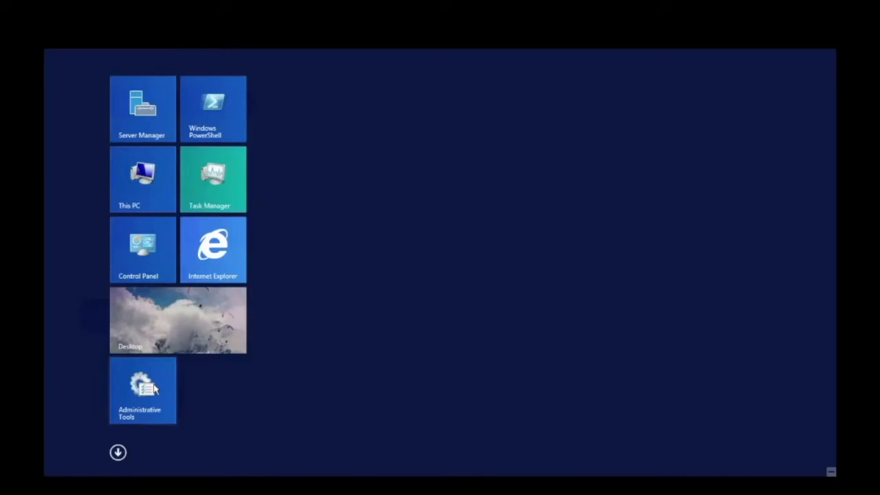
pyautogui.click(154, 389)
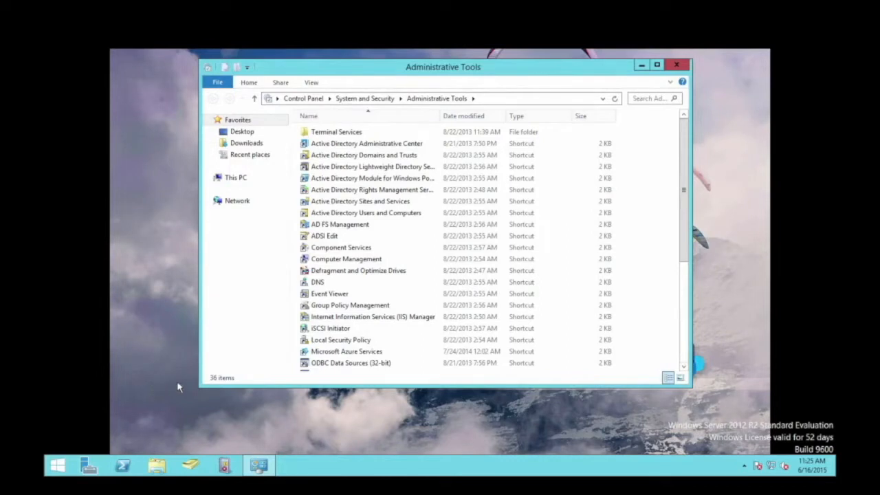
pyautogui.click(348, 248)
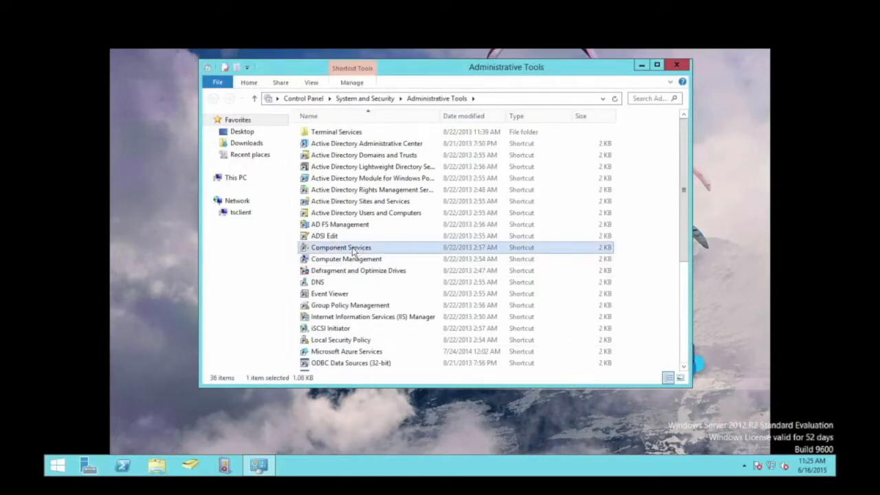
pyautogui.doubleClick(352, 252)
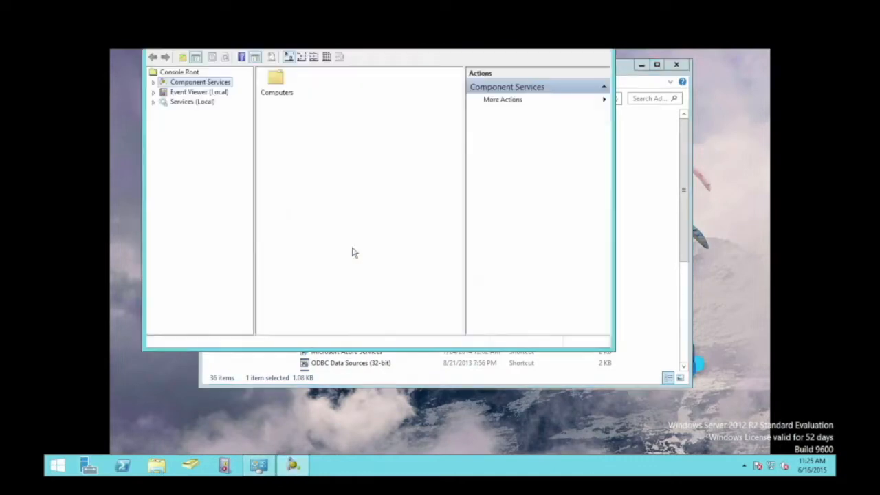
pyautogui.click(187, 103)
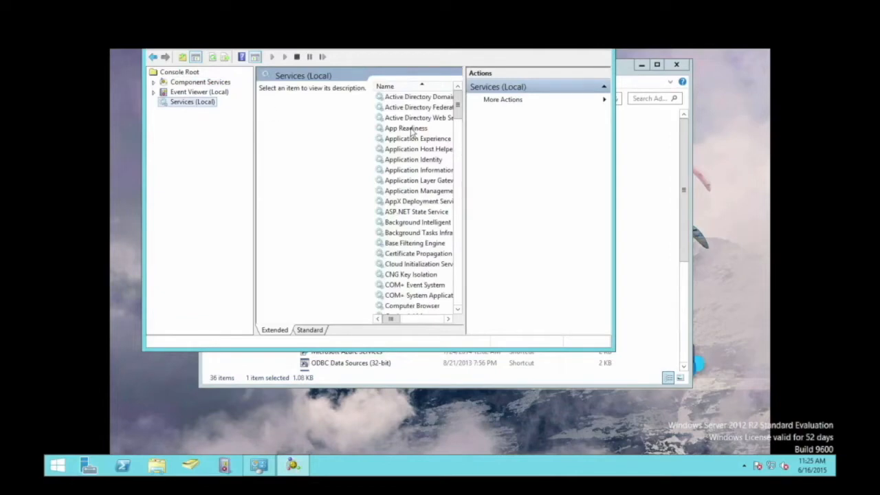
pyautogui.click(581, 30)
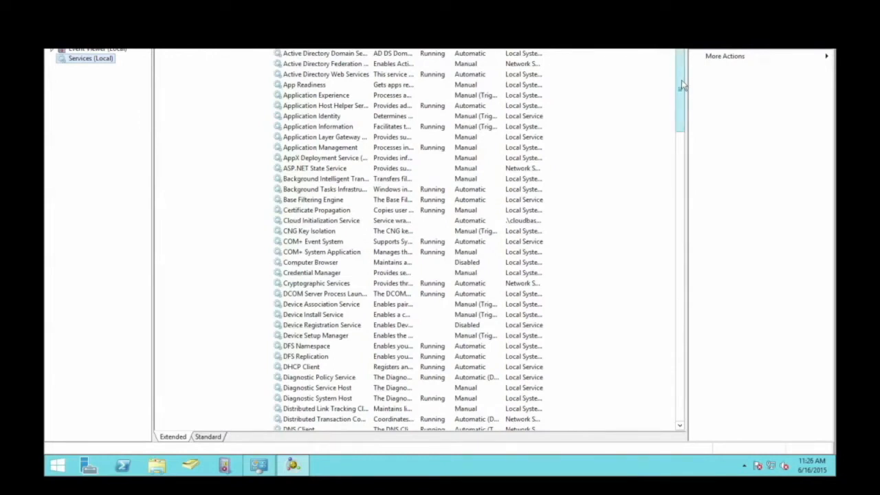
# Find the WMI Server service and check its status and whether it can be started
pyautogui.moveTo(681, 84); pyautogui.dragTo(664, 399)
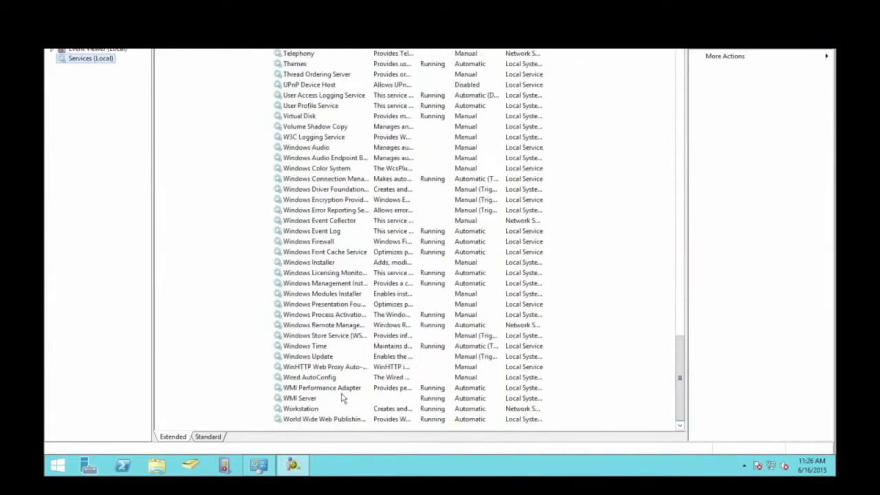
pyautogui.click(307, 399)
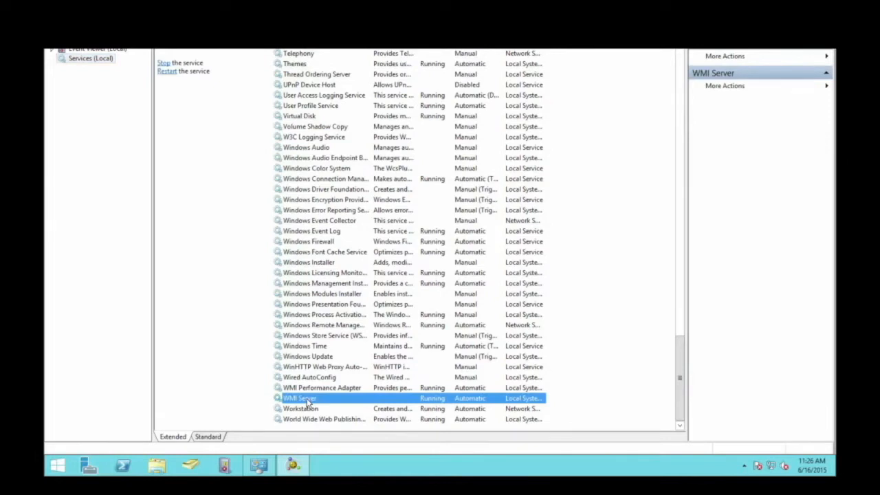
pyautogui.rightClick(409, 401)
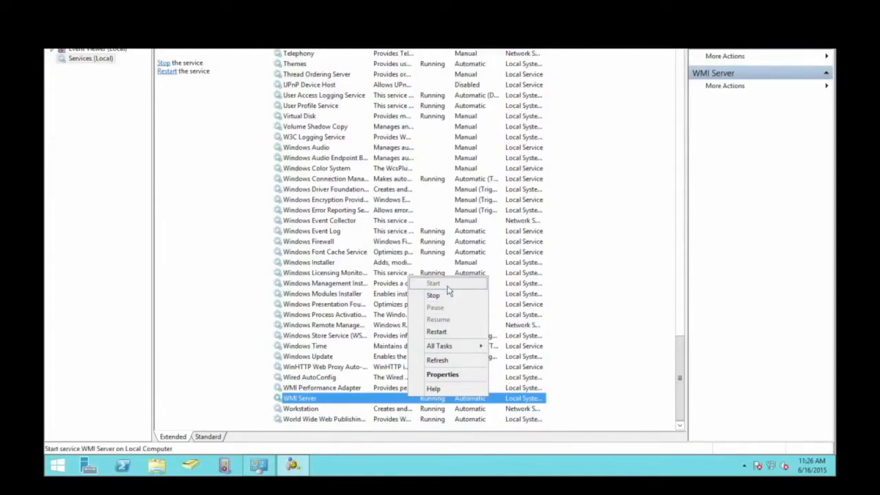
pyautogui.click(609, 302)
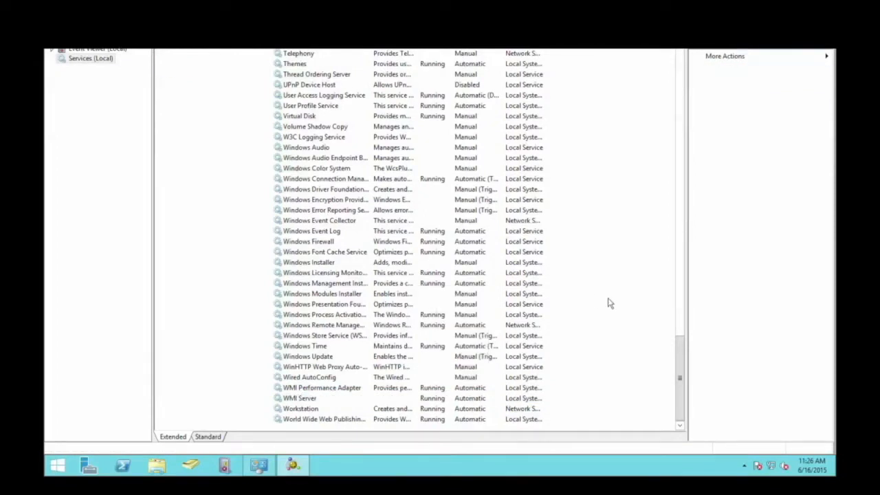
# Check the status of the Windows Management Instrumentation service and whether it can be started
pyautogui.click(339, 284)
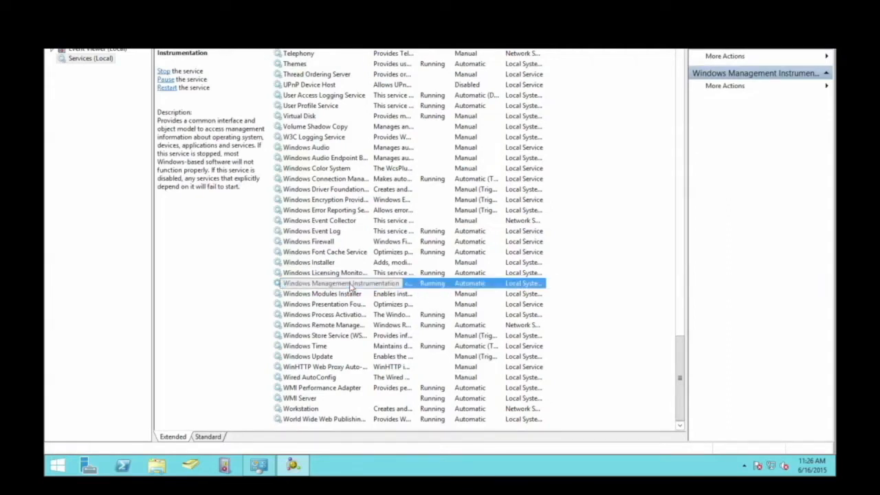
pyautogui.rightClick(350, 285)
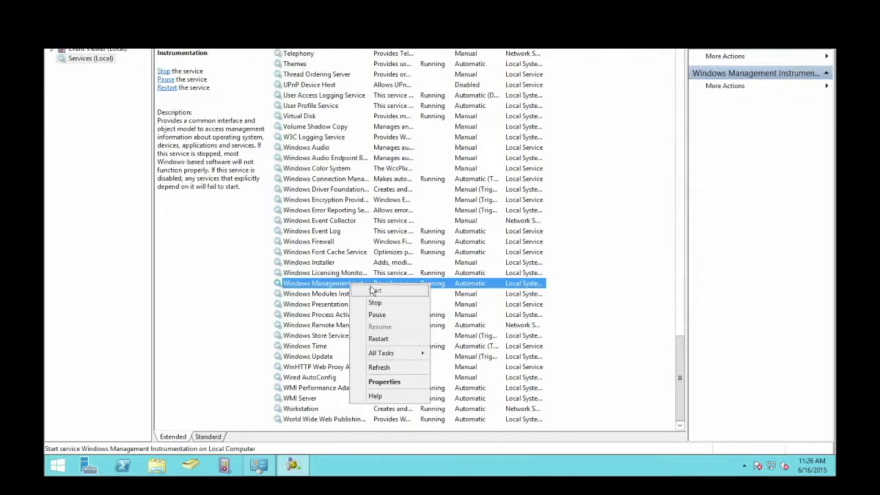
pyautogui.click(617, 274)
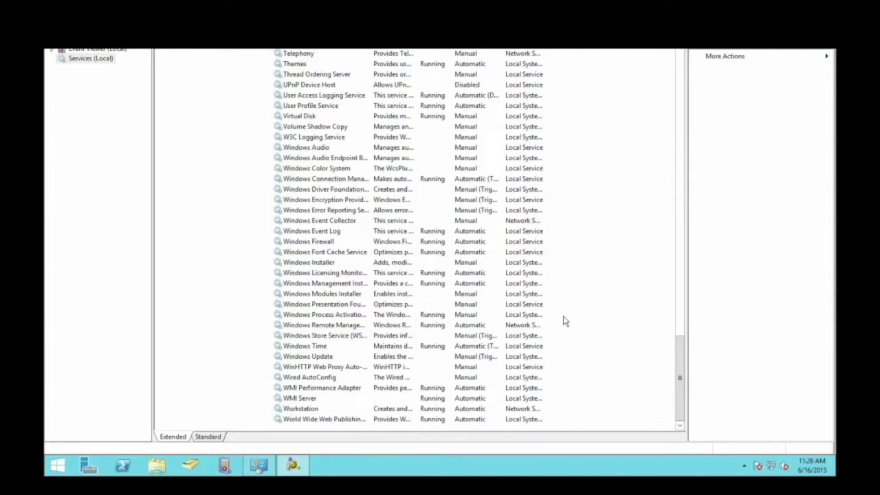
# Switch back to SevOne in Firefox and add a WMI proxy named WMI Test with IP address 172.21.25.10 and port 3000
pyautogui.hotkey('ctrl', 'Up')
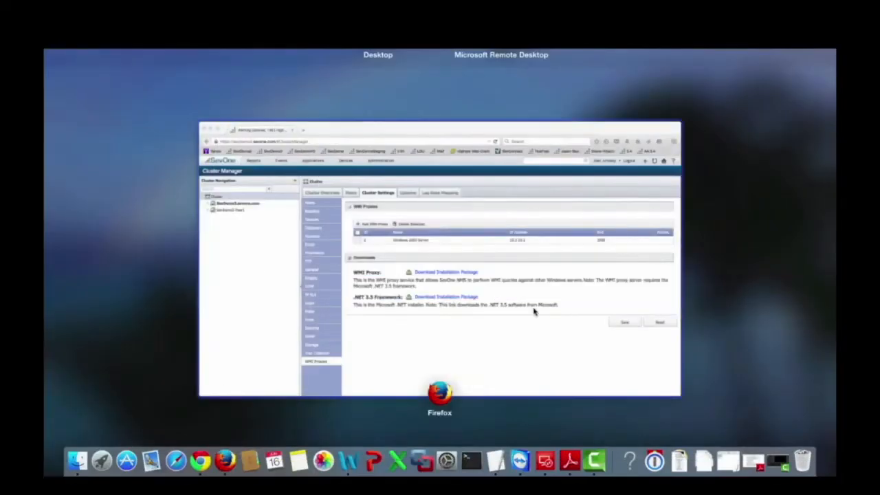
pyautogui.click(535, 312)
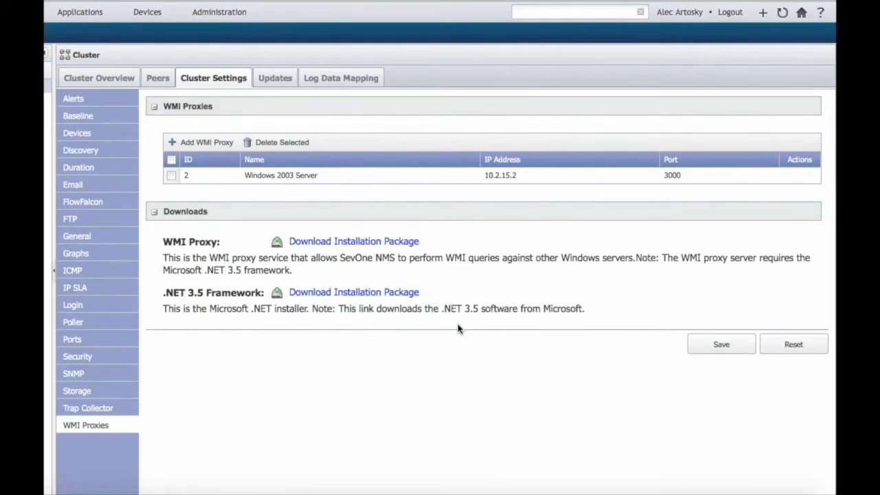
pyautogui.click(208, 145)
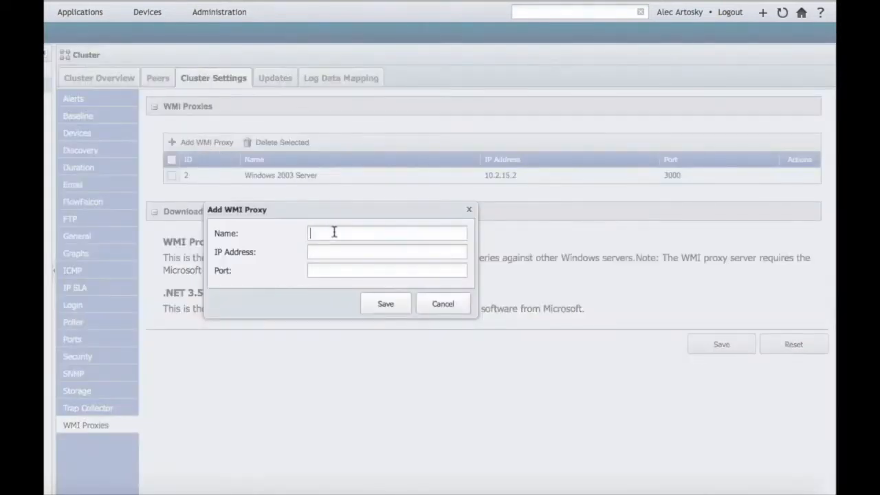
pyautogui.write('WMI Test')
pyautogui.press('Tab')
pyautogui.write('172.21.25.10')
pyautogui.press('Tab')
pyautogui.write('3000')
pyautogui.click(385, 308)
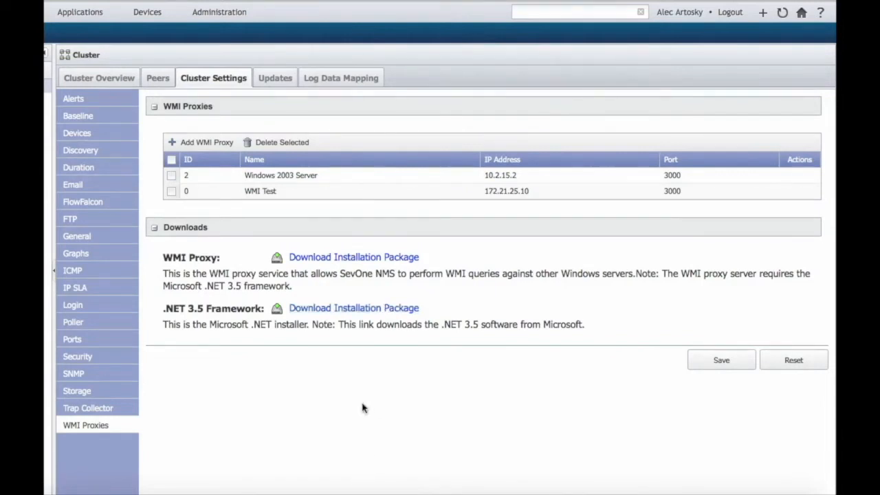
# Start a new device in Device Manager with the name WMI Test and IP address 172.21.25.10
pyautogui.click(149, 13)
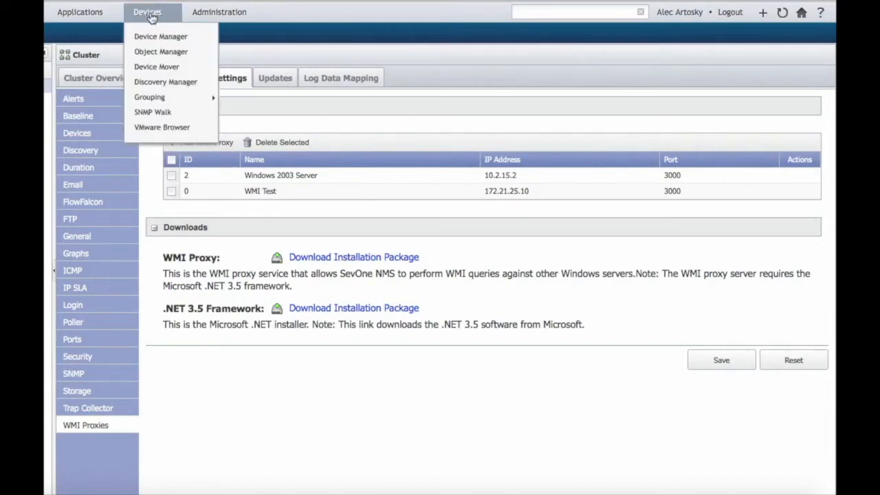
pyautogui.click(152, 37)
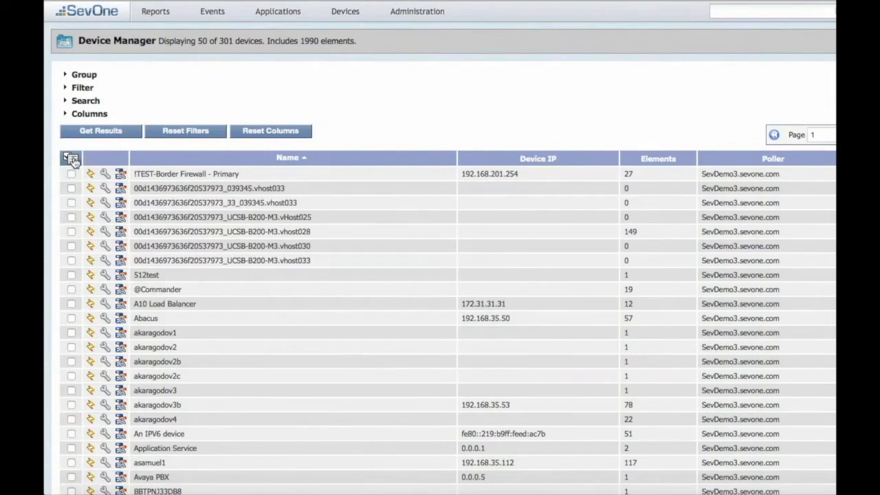
pyautogui.click(73, 160)
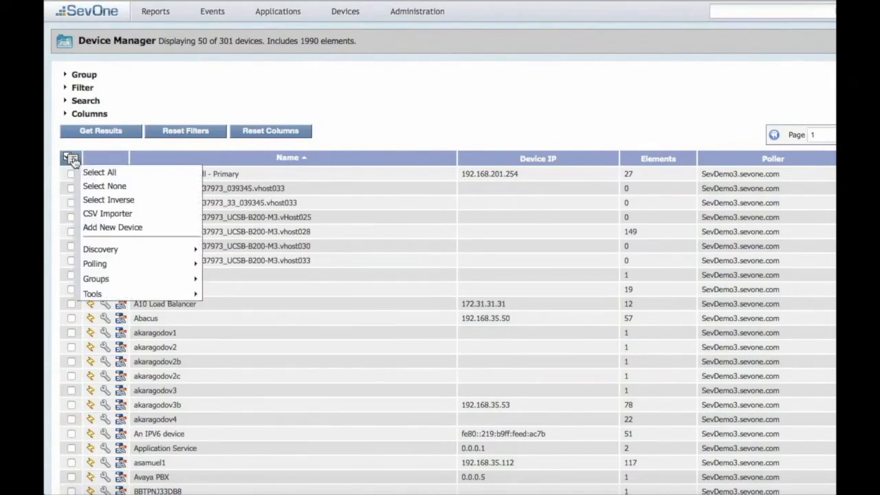
pyautogui.click(115, 227)
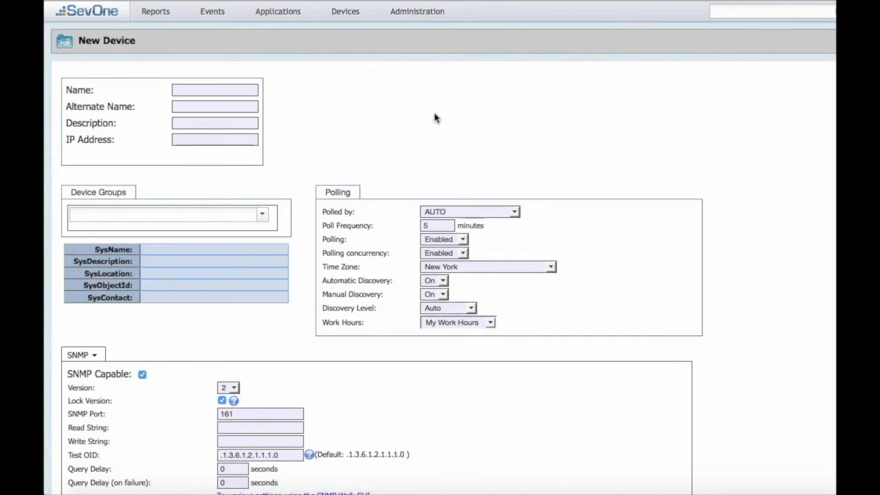
pyautogui.write('WMI Test')
pyautogui.press('Tab')
pyautogui.press('Tab')
pyautogui.press('Tab')
pyautogui.write('172.21')
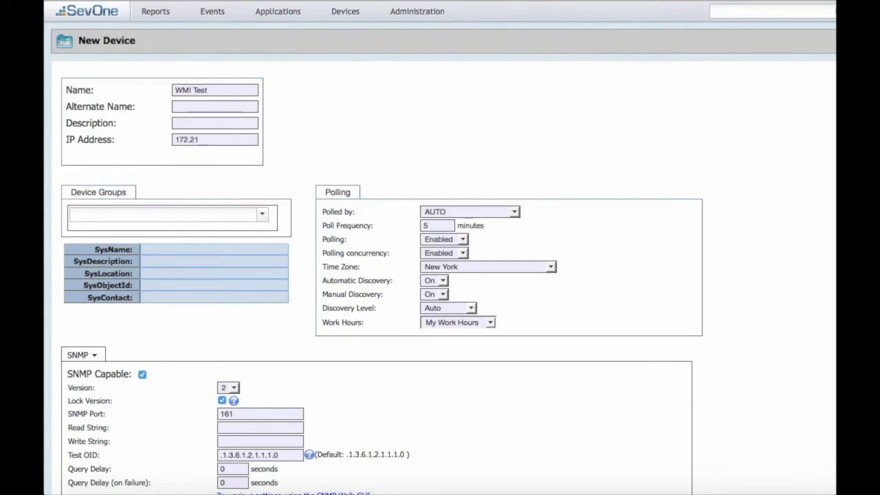
pyautogui.write('.25.10')
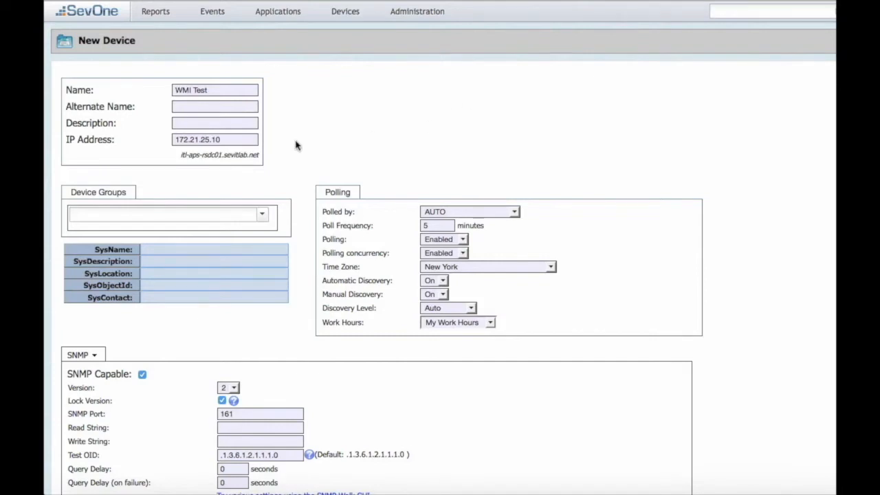
# Make the new device WMI capable and choose WMI Test (172.21.25.10) as its proxy
pyautogui.scroll(-2, 295, 144)
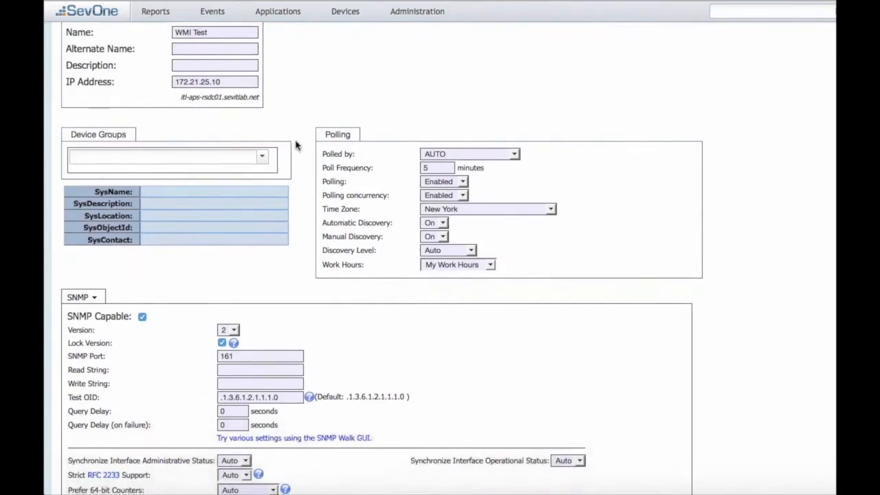
pyautogui.scroll(-4, 296, 145)
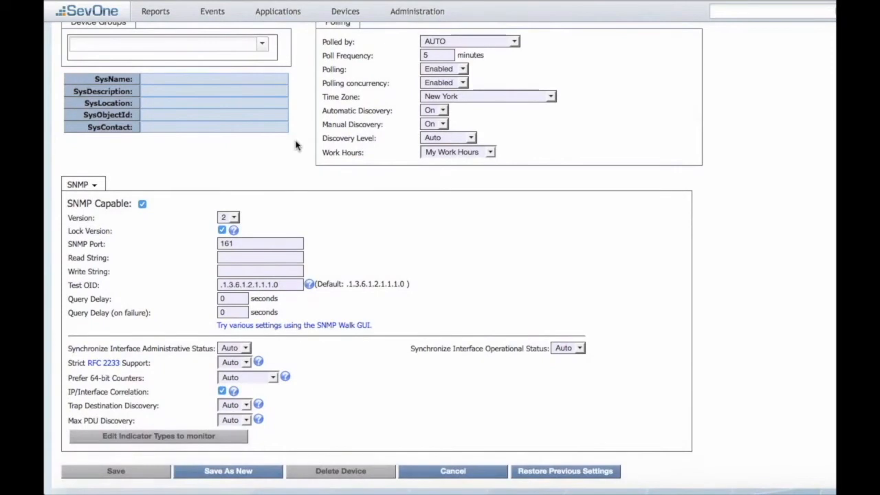
pyautogui.click(81, 185)
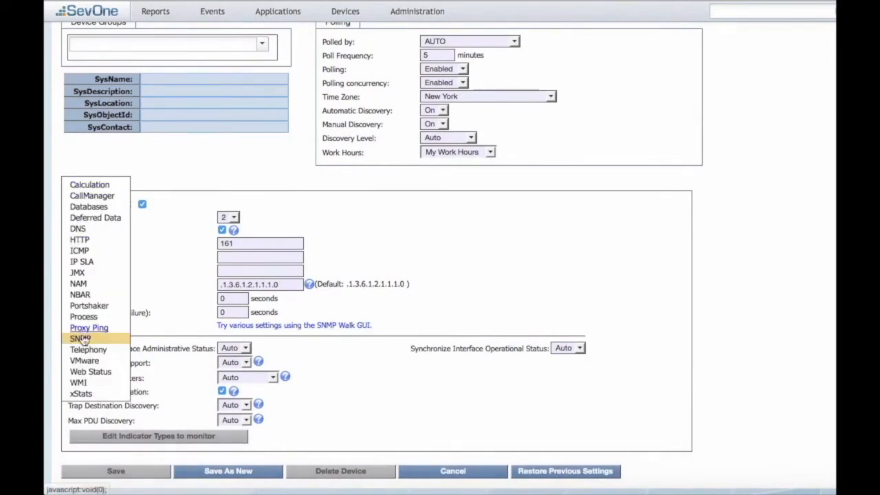
pyautogui.click(80, 384)
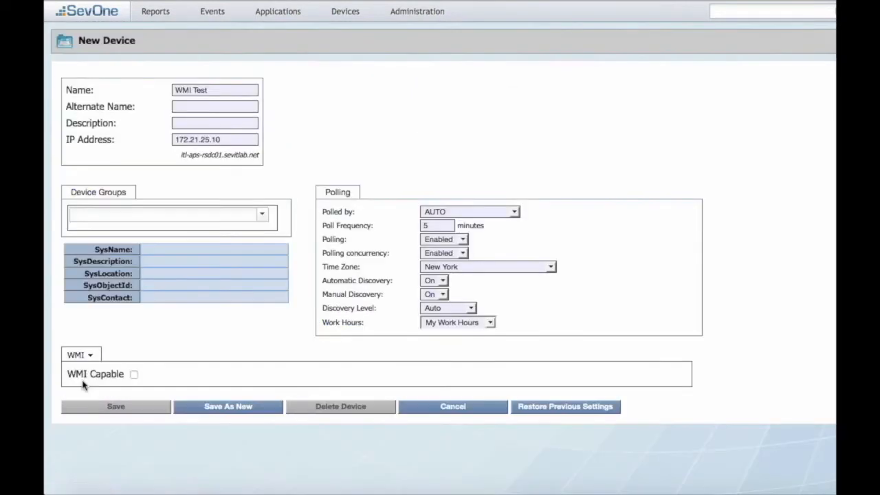
pyautogui.click(134, 375)
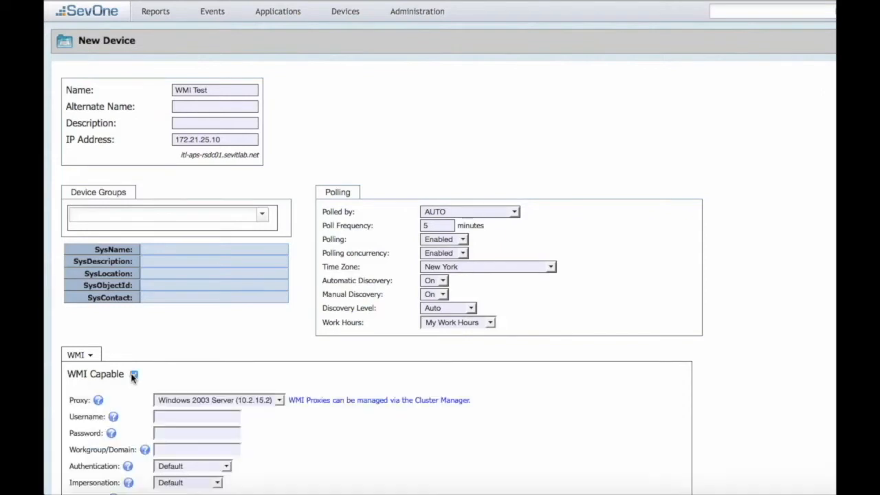
pyautogui.scroll(-2, 192, 313)
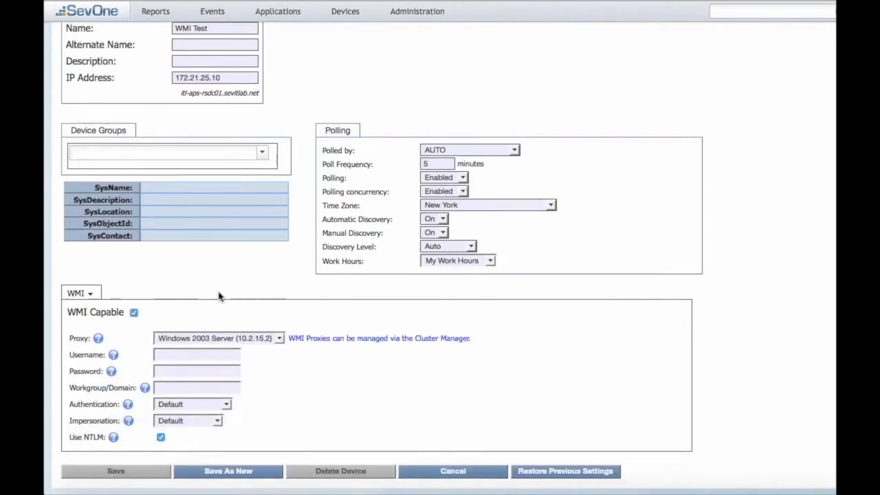
pyautogui.click(279, 338)
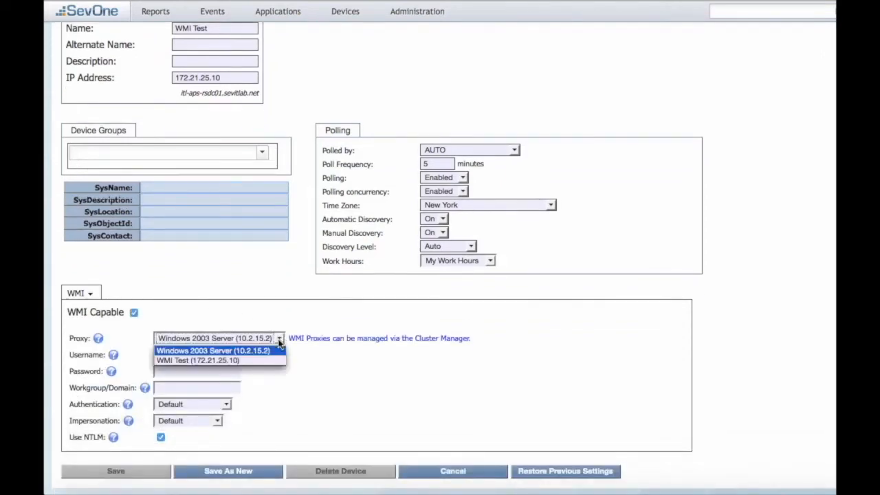
pyautogui.click(267, 359)
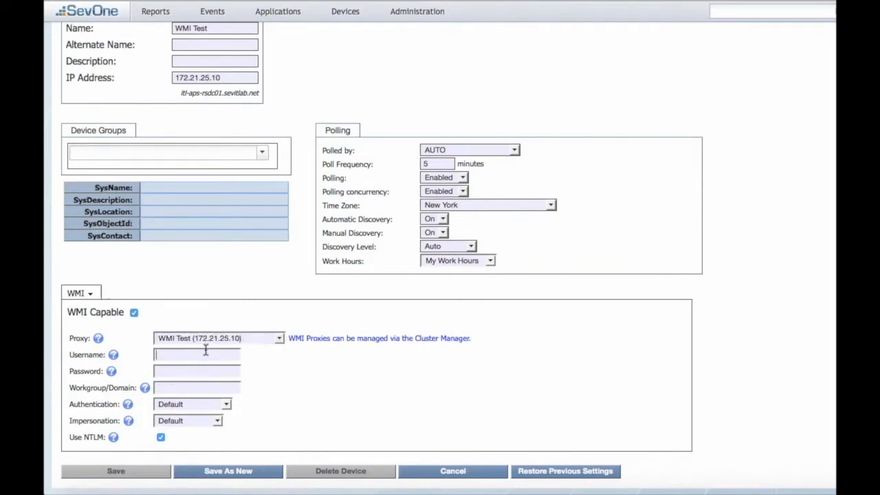
# Enter the WMI username administrator, the account password and the workgroup/domain APS for the new device
pyautogui.press('Tab')
pyautogui.write('administrator')
pyautogui.press('Tab')
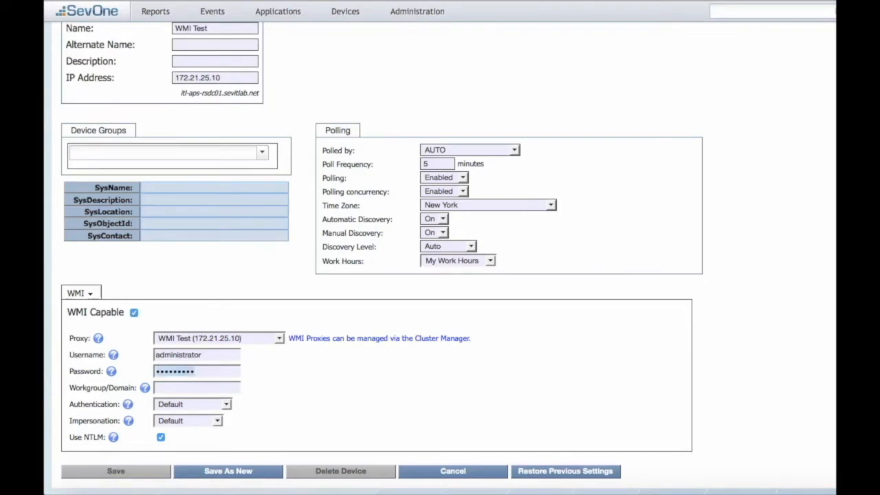
pyautogui.press('BackSpace')
pyautogui.write('*********')
pyautogui.click(166, 388)
pyautogui.write('APS')
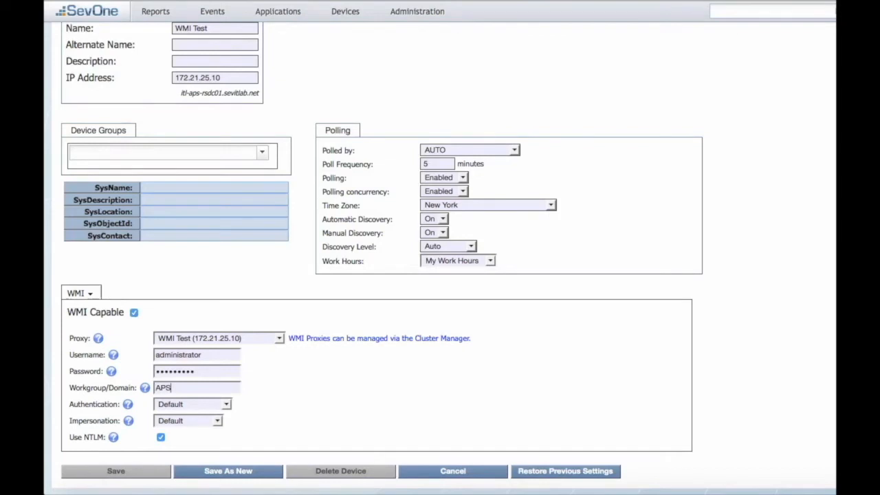
pyautogui.write('\\')
# Review the WMI authentication and impersonation choices, toggle Use NTLM, and save WMI Test as a new device
pyautogui.click(226, 404)
pyautogui.click(196, 363)
pyautogui.click(218, 421)
pyautogui.click(207, 480)
pyautogui.click(161, 438)
pyautogui.click(247, 476)
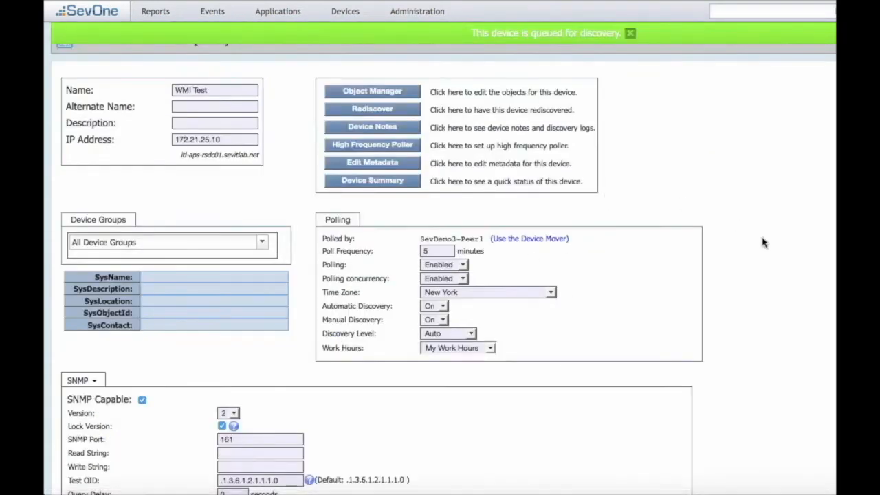
pyautogui.click(629, 33)
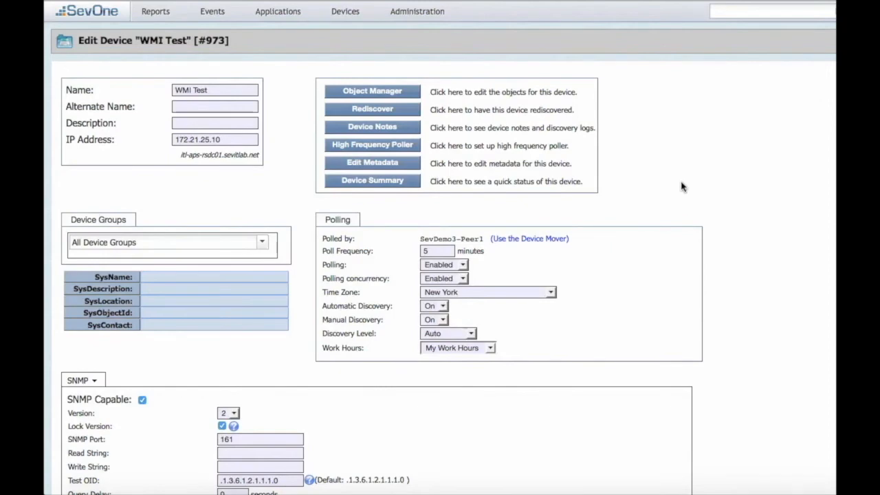
# Search Device Manager for "wmi test" and open the WMI Test device's objects in Object Manager
pyautogui.click(348, 14)
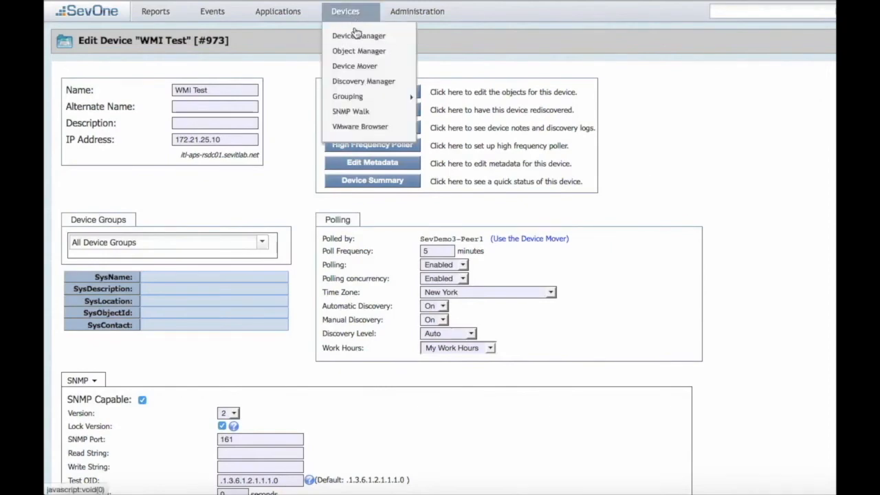
pyautogui.click(355, 36)
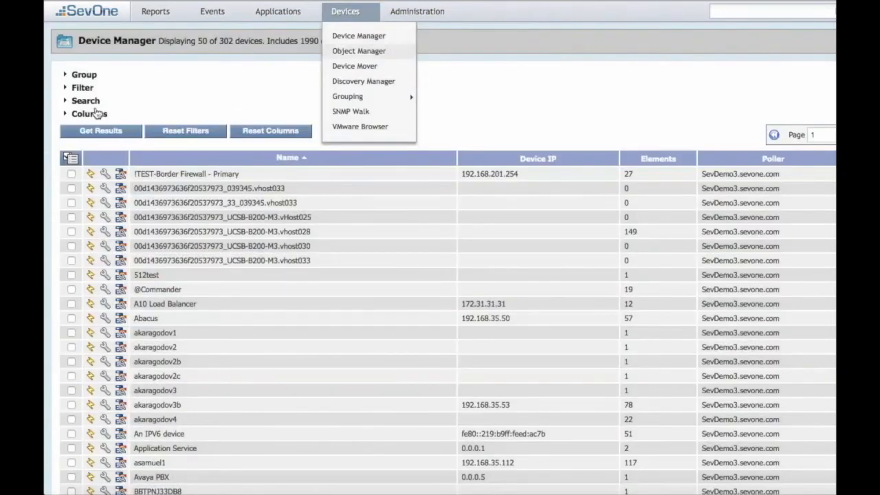
pyautogui.click(87, 105)
pyautogui.click(155, 117)
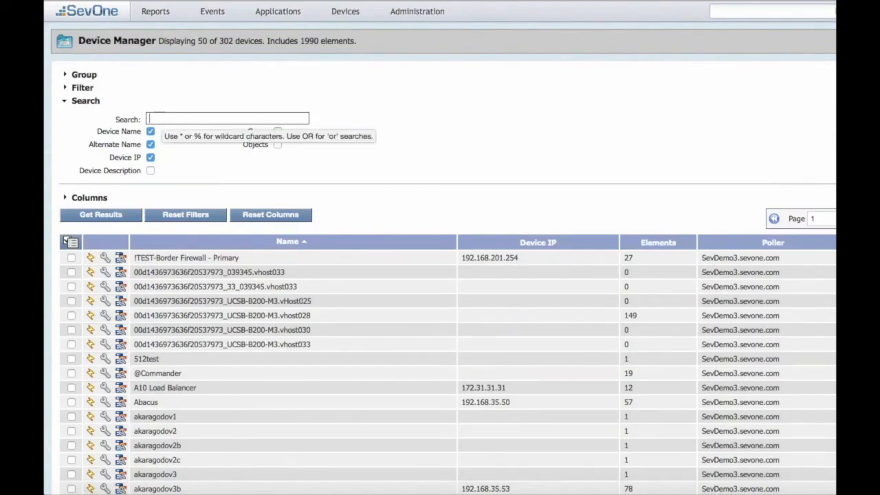
pyautogui.write('wmi test')
pyautogui.press('Return')
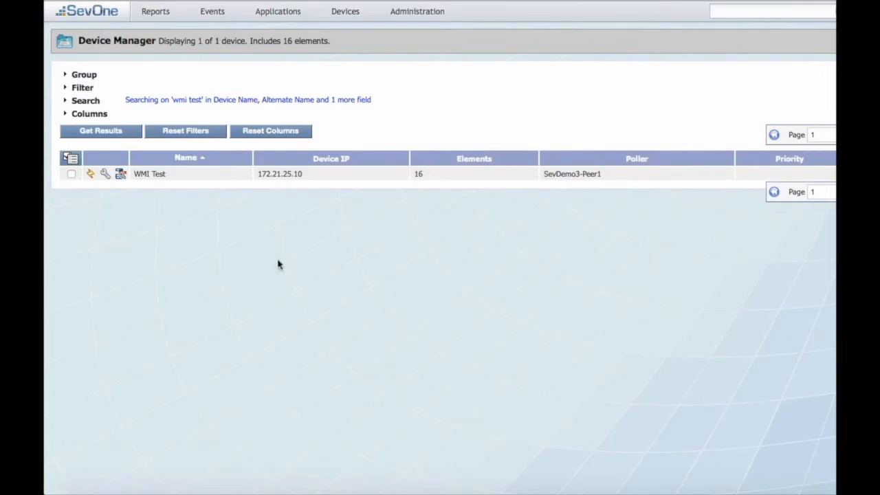
pyautogui.click(104, 176)
pyautogui.click(404, 94)
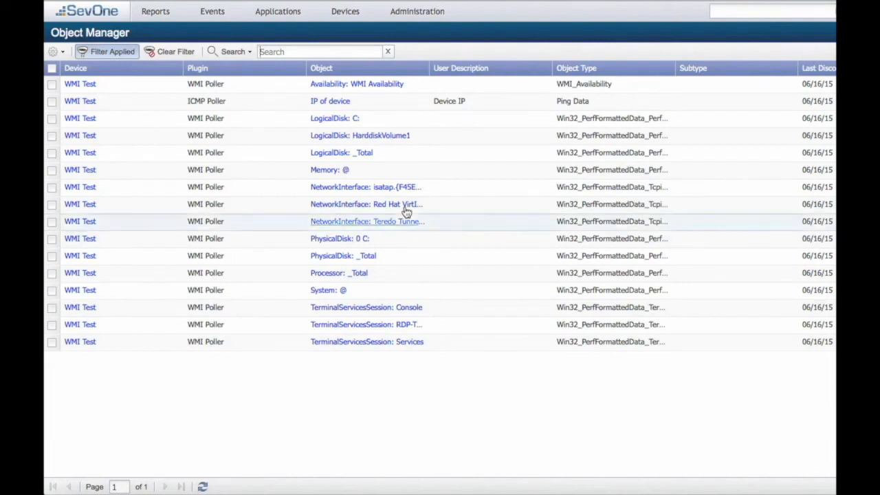
# Open the Object Types configuration and filter the object types by WMI Poller
pyautogui.click(432, 19)
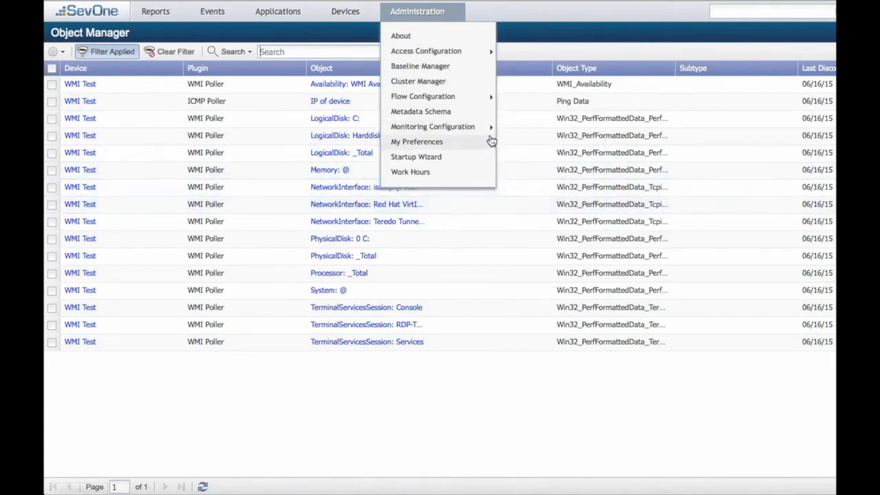
pyautogui.moveTo(482, 126)
pyautogui.click(526, 205)
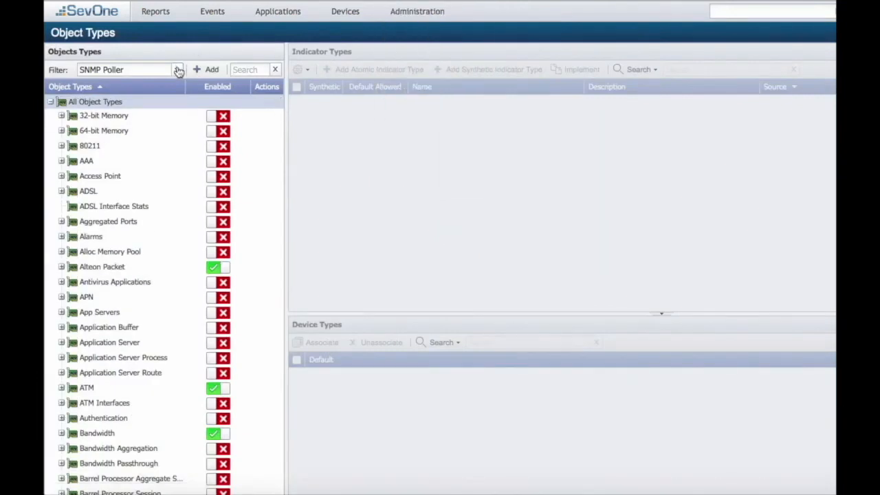
pyautogui.click(177, 70)
pyautogui.scroll(-2, 145, 152)
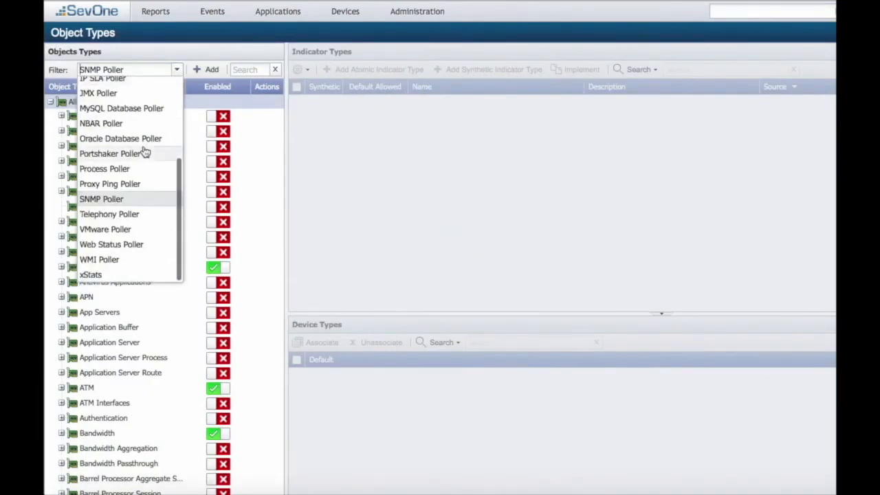
pyautogui.click(114, 261)
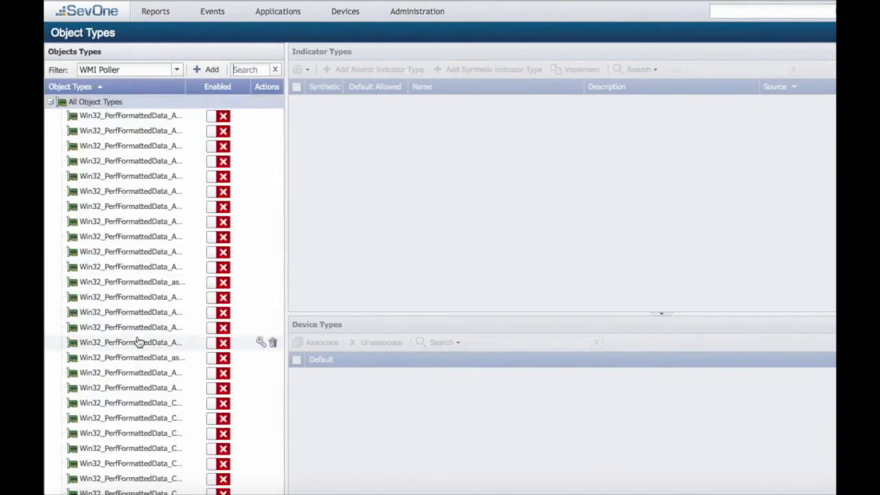
# Enable the disabled Win32_PerfFormattedData_C… object type that contains the ExecResource indicators
pyautogui.scroll(-10, 99, 346)
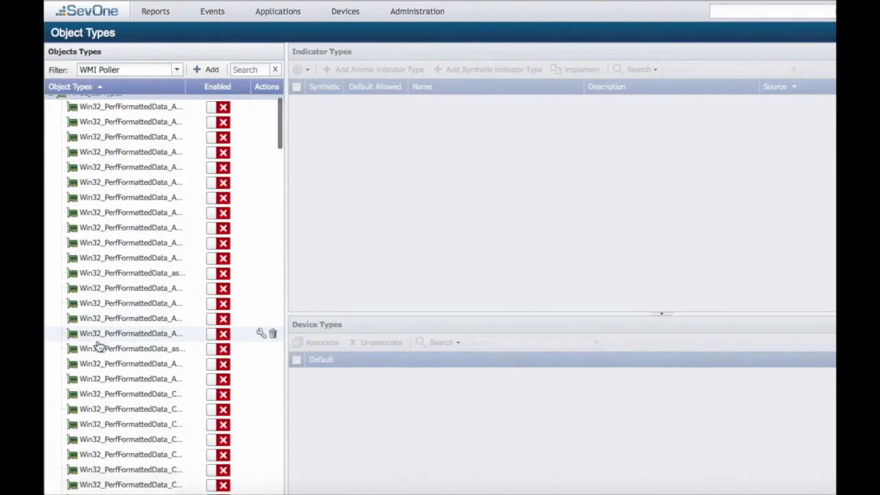
pyautogui.scroll(-8, 99, 346)
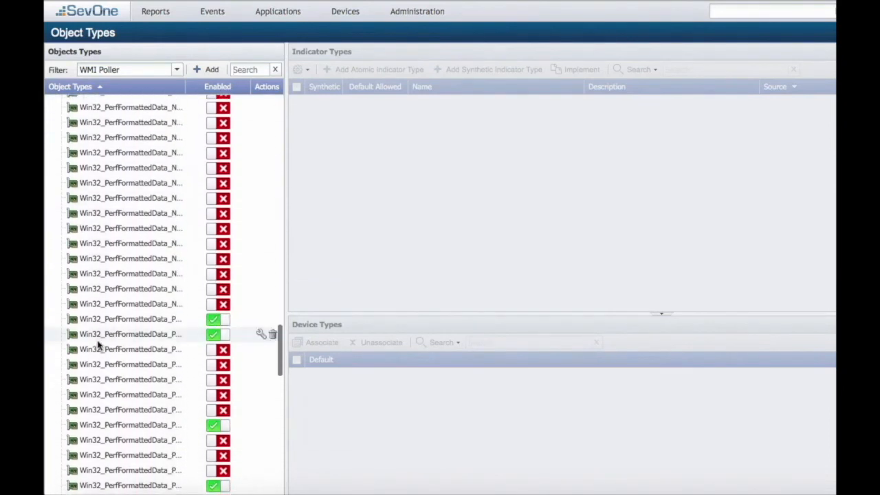
pyautogui.scroll(-6, 150, 303)
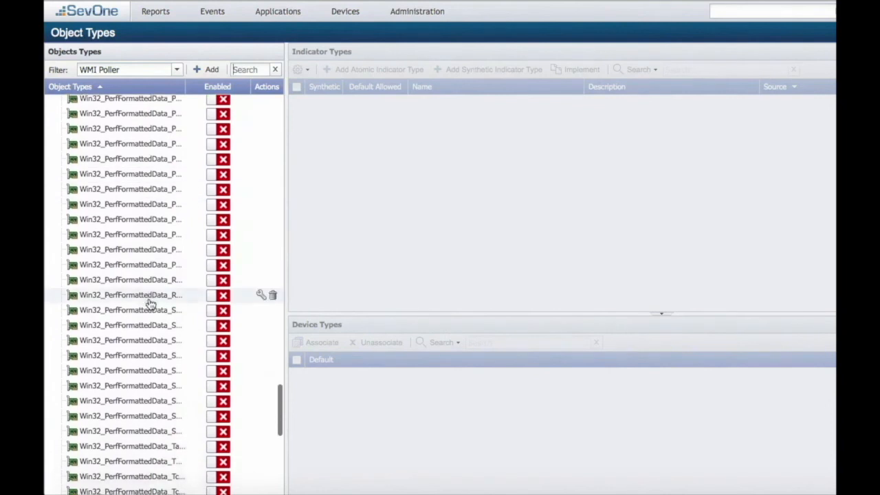
pyautogui.scroll(-5, 150, 302)
pyautogui.scroll(-5, 150, 304)
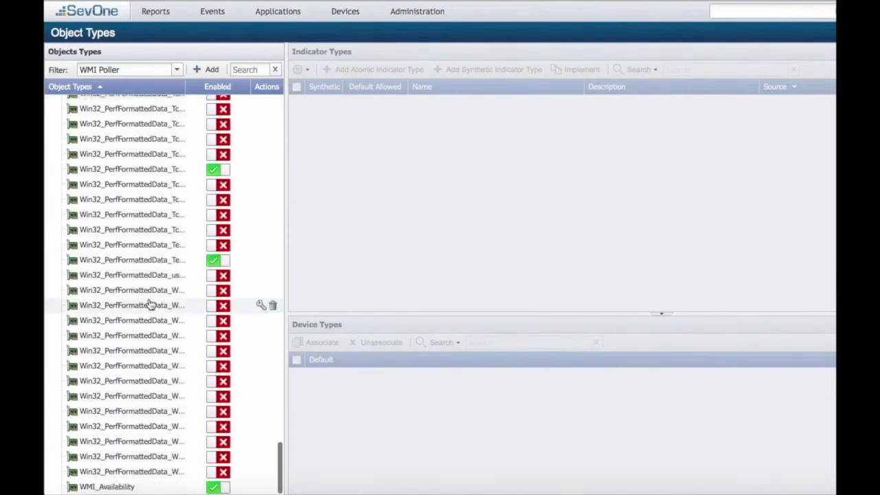
pyautogui.scroll(15, 150, 305)
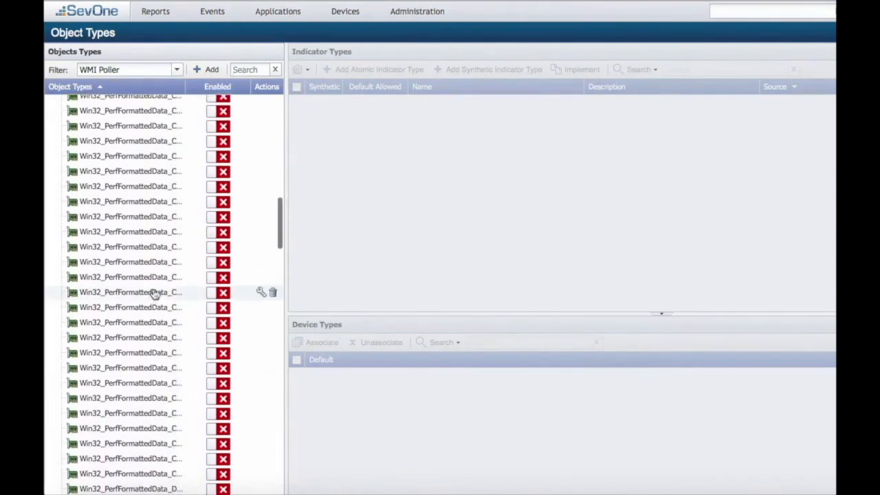
pyautogui.click(152, 301)
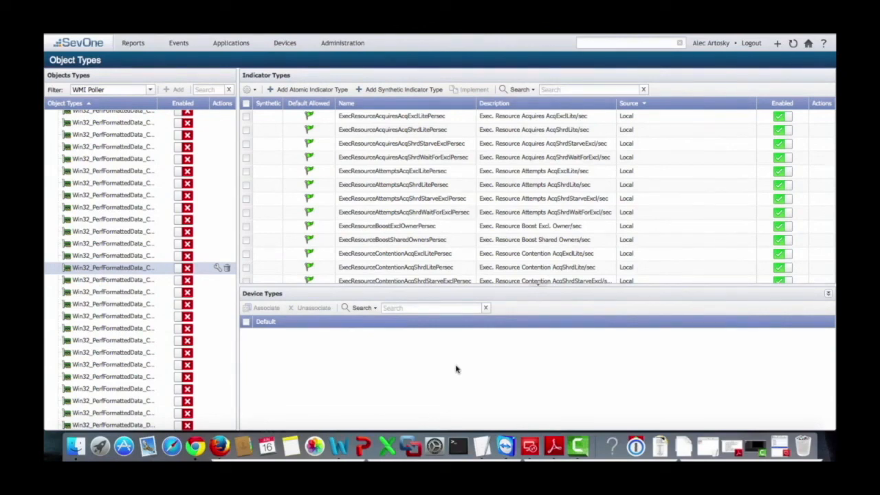
pyautogui.click(179, 269)
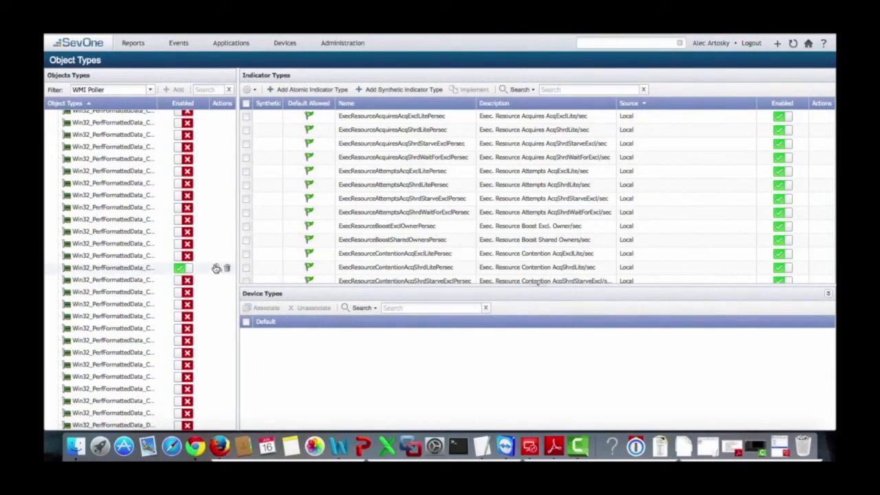
# Return to Device Manager, select the WMI Test device and view the discovery actions available for it
pyautogui.click(287, 46)
pyautogui.click(289, 62)
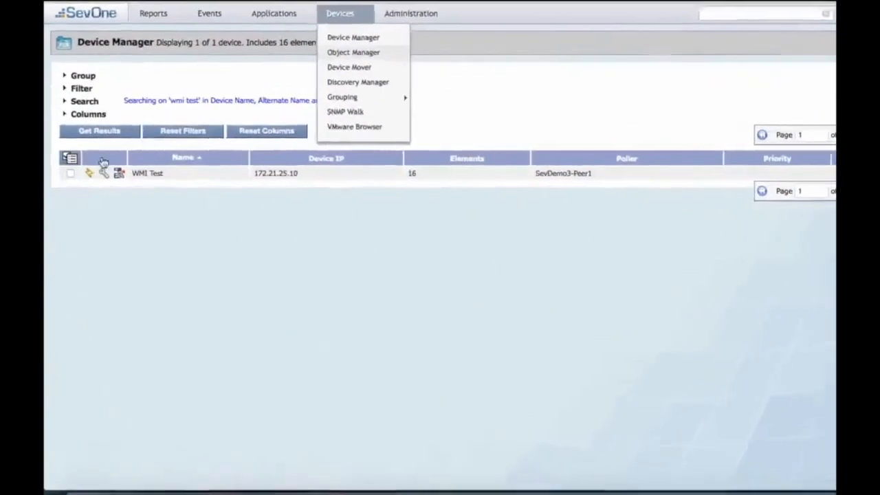
pyautogui.click(70, 173)
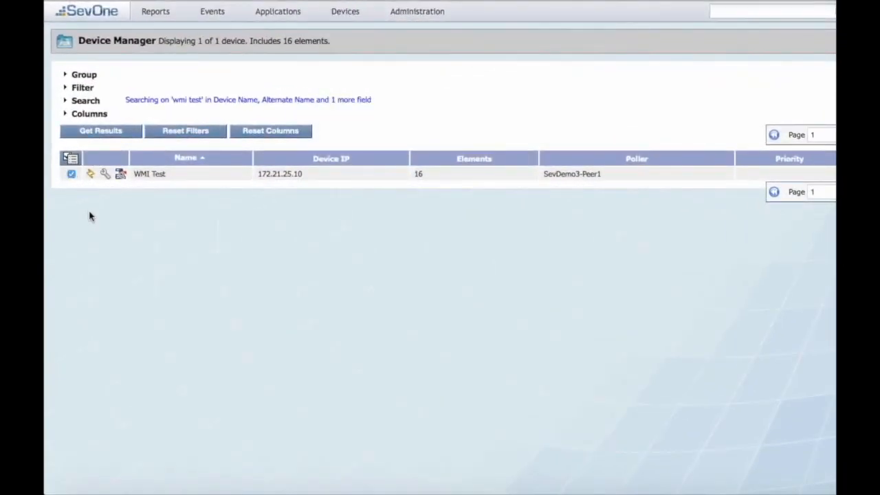
pyautogui.click(71, 161)
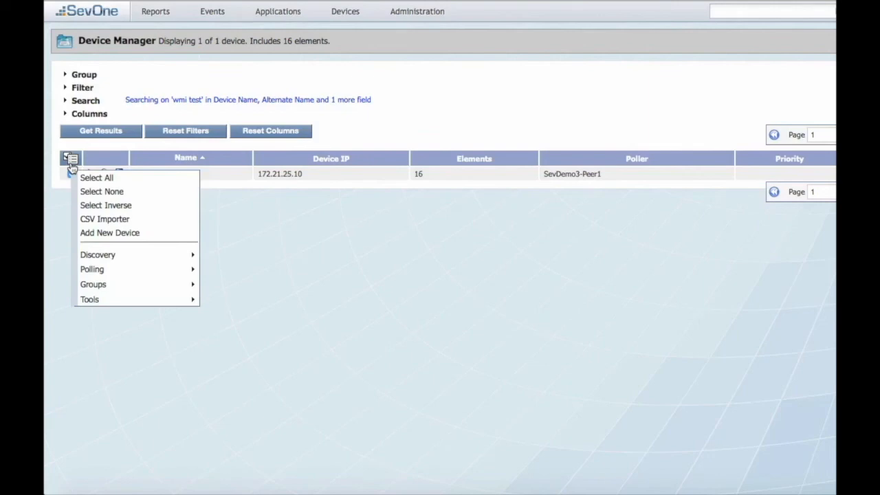
pyautogui.moveTo(126, 255)
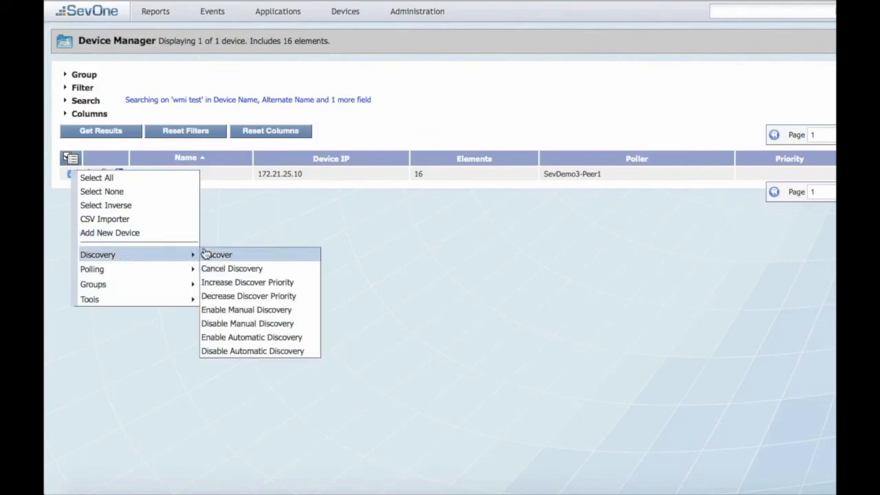
pyautogui.click(517, 295)
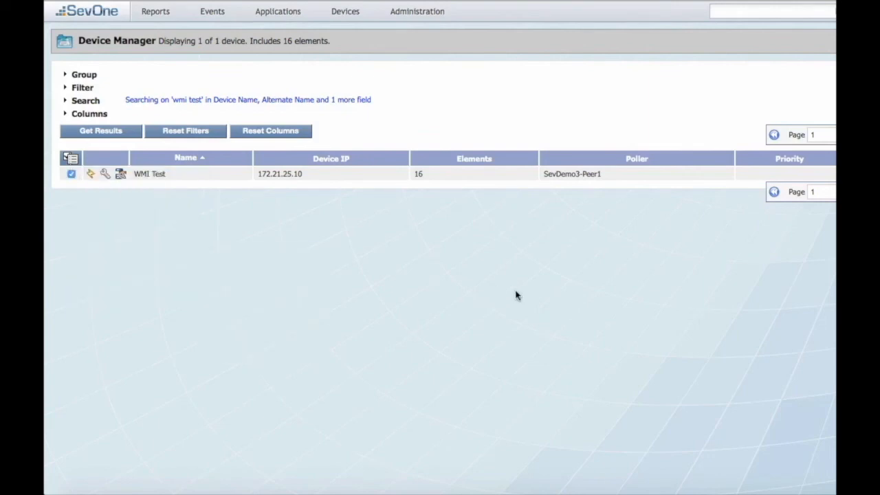